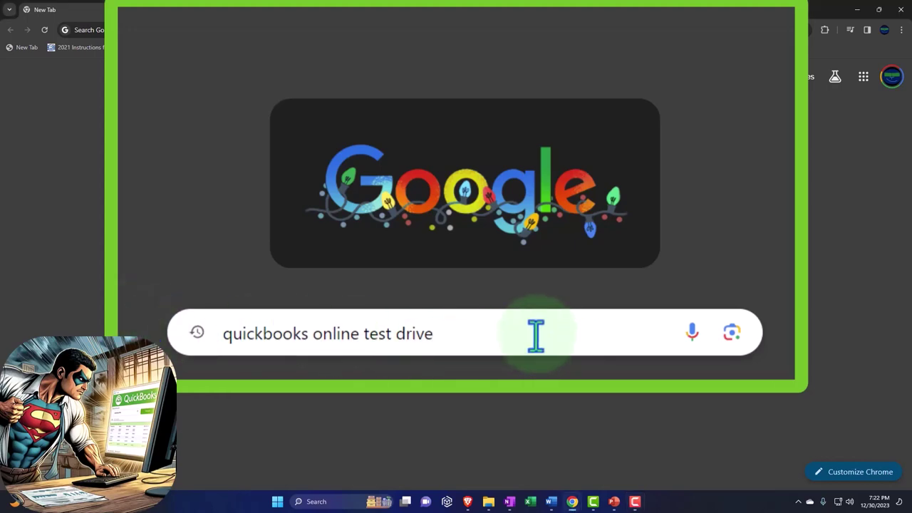
# Search Google for 'quickbooks online test drive' and scroll through the results
pyautogui.press('Return')
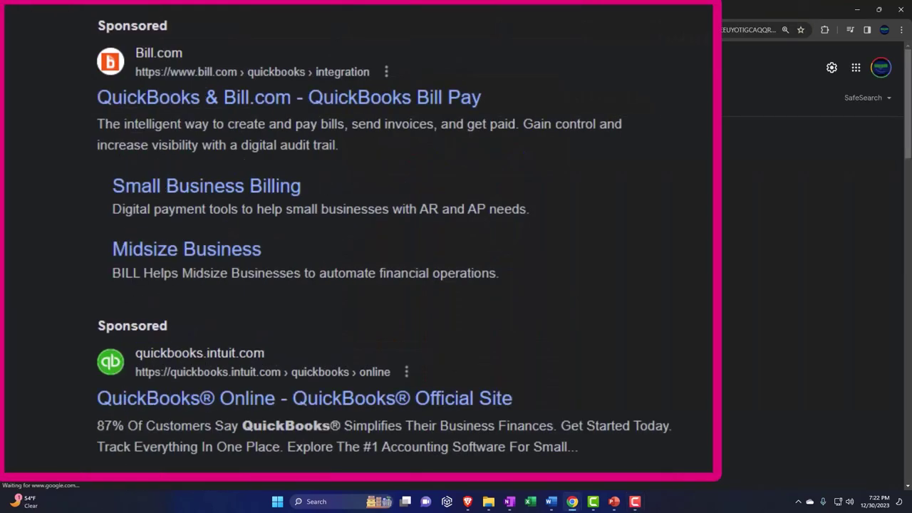
pyautogui.scroll(-5, 427, 117)
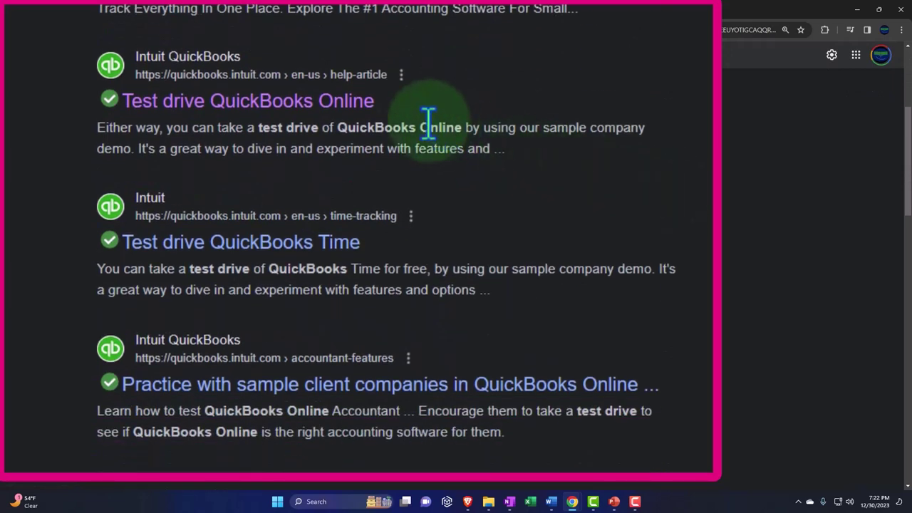
# Enter the US test drive sample company, passing the robot check and closing the intro and tour
pyautogui.click(341, 121)
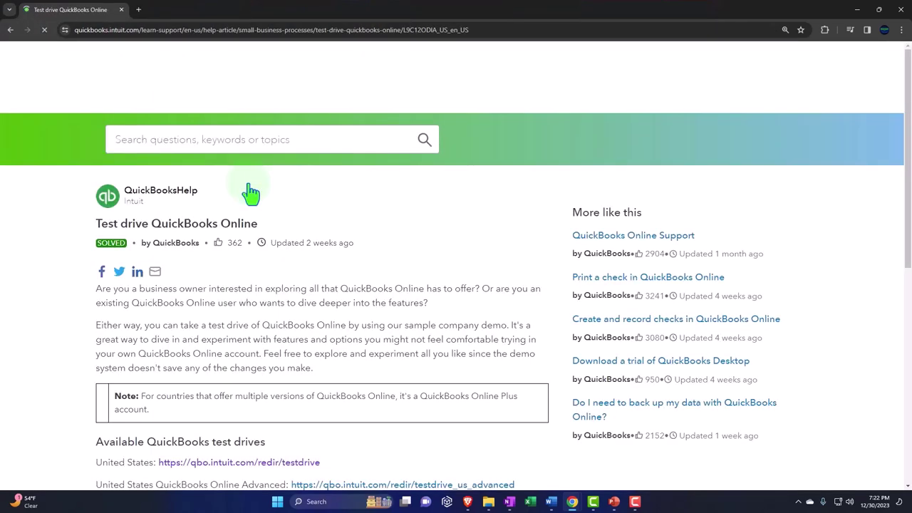
pyautogui.scroll(-2, 39, 277)
pyautogui.scroll(-2, 43, 278)
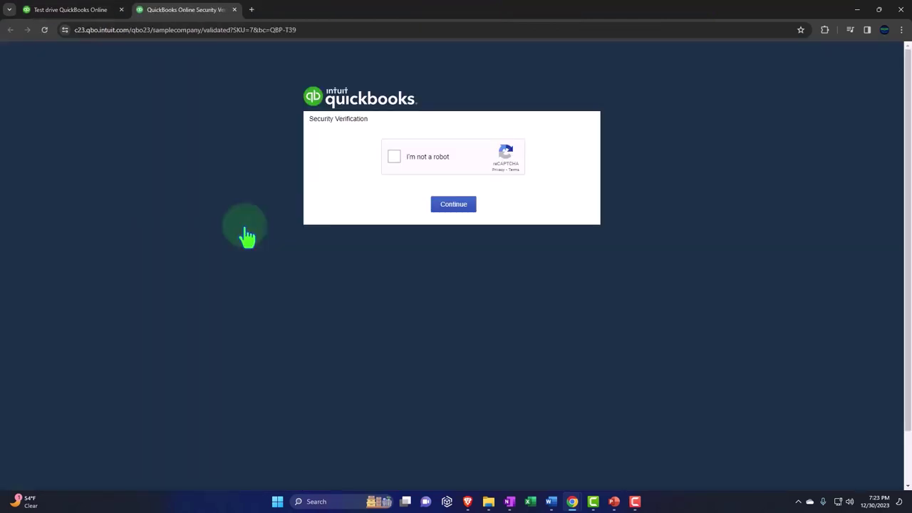
pyautogui.click(396, 158)
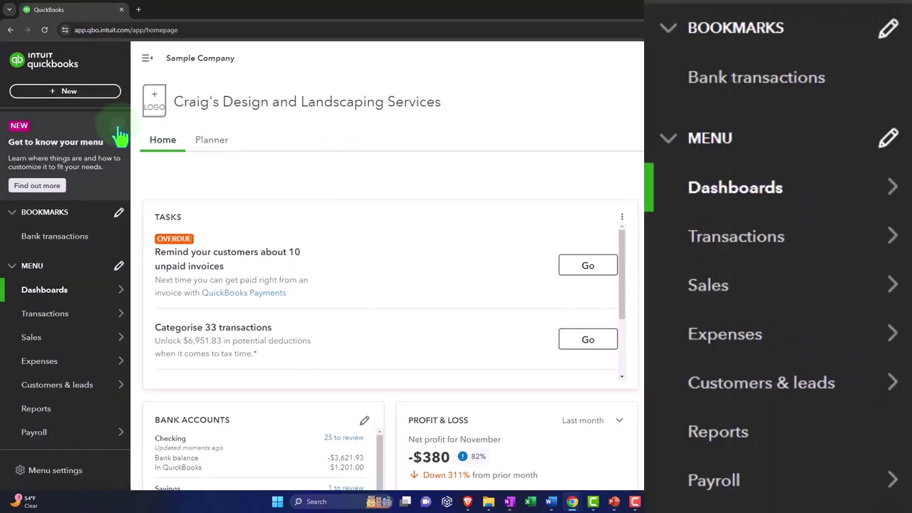
pyautogui.click(121, 135)
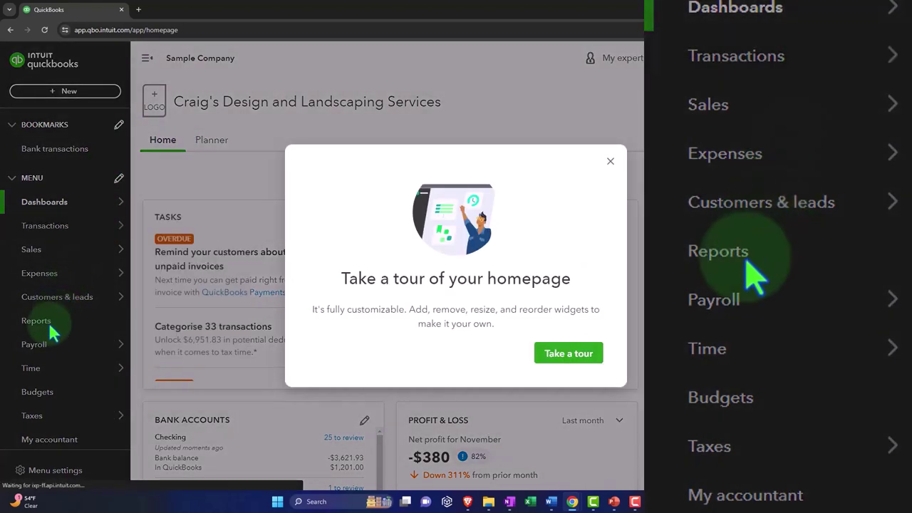
pyautogui.click(609, 162)
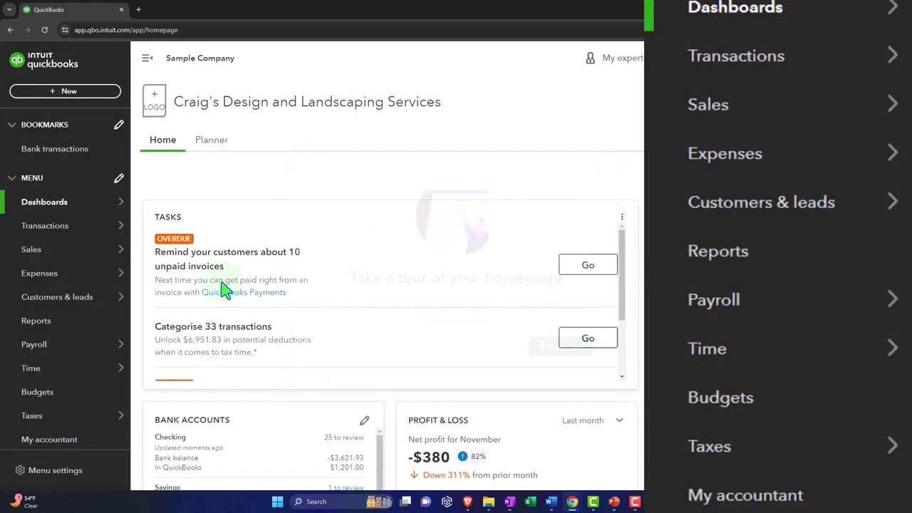
# From Reports, open the Balance Sheet and Profit and Loss reports in new tabs
pyautogui.click(43, 332)
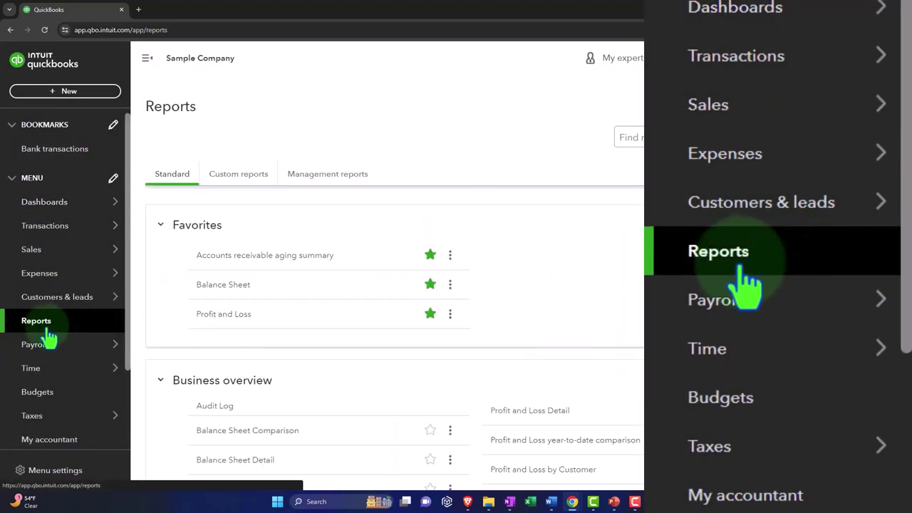
pyautogui.click(225, 288)
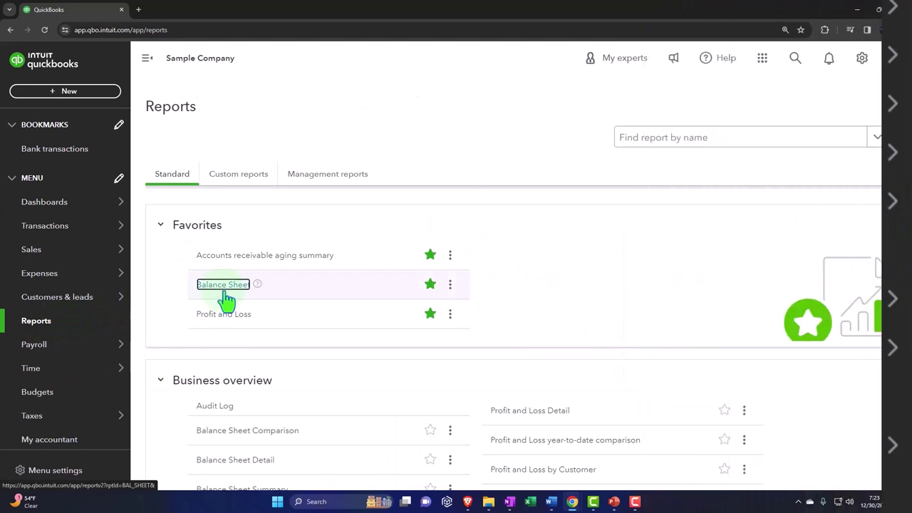
pyautogui.rightClick(227, 301)
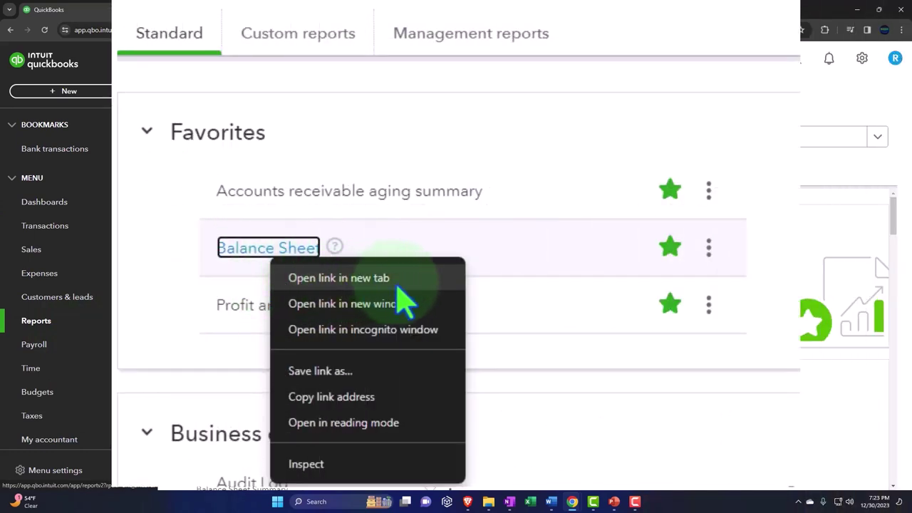
pyautogui.click(400, 285)
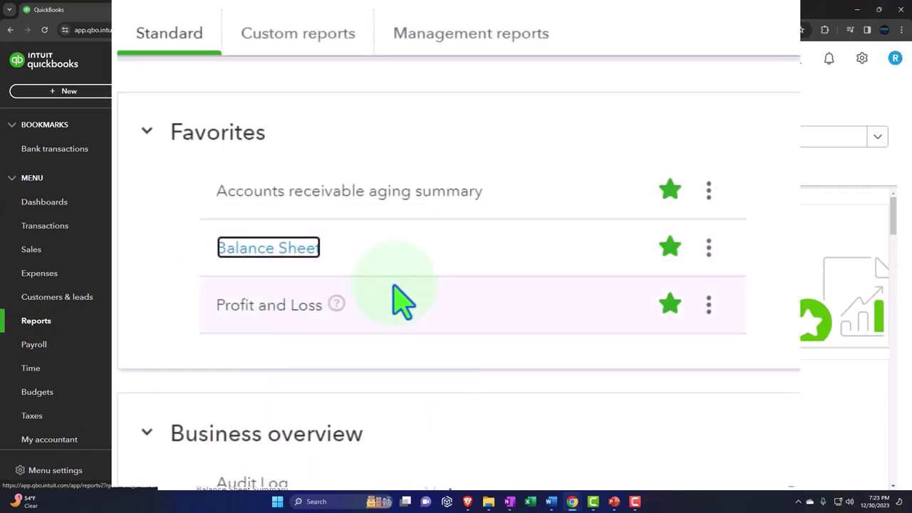
pyautogui.rightClick(270, 307)
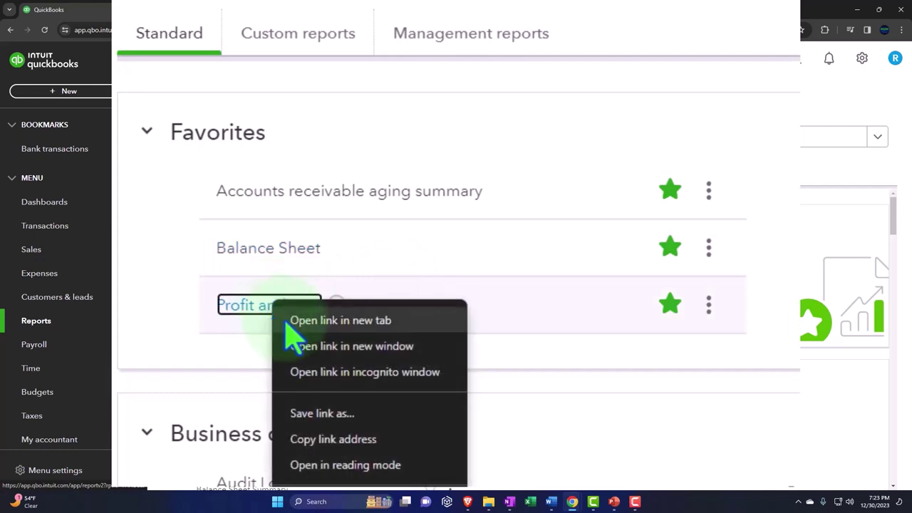
pyautogui.click(383, 326)
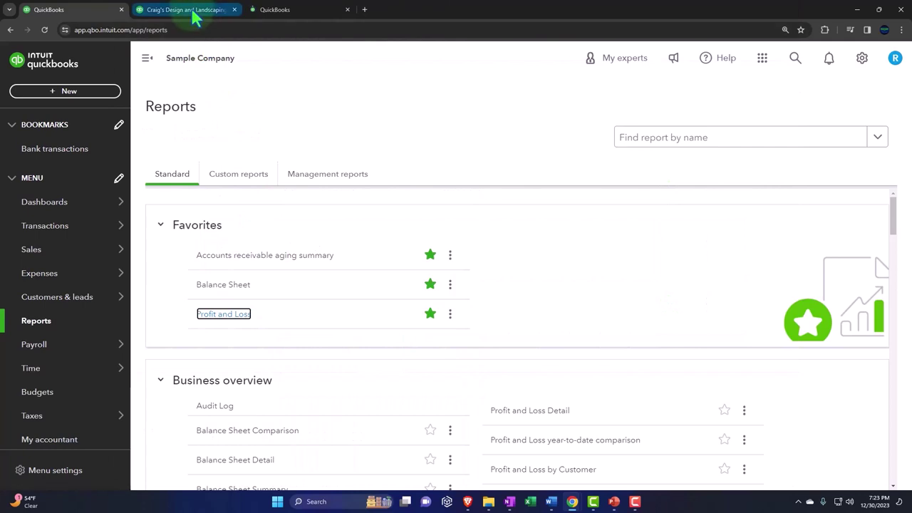
# View the Balance Sheet with the menu hidden, then switch to Profit and Loss
pyautogui.click(192, 13)
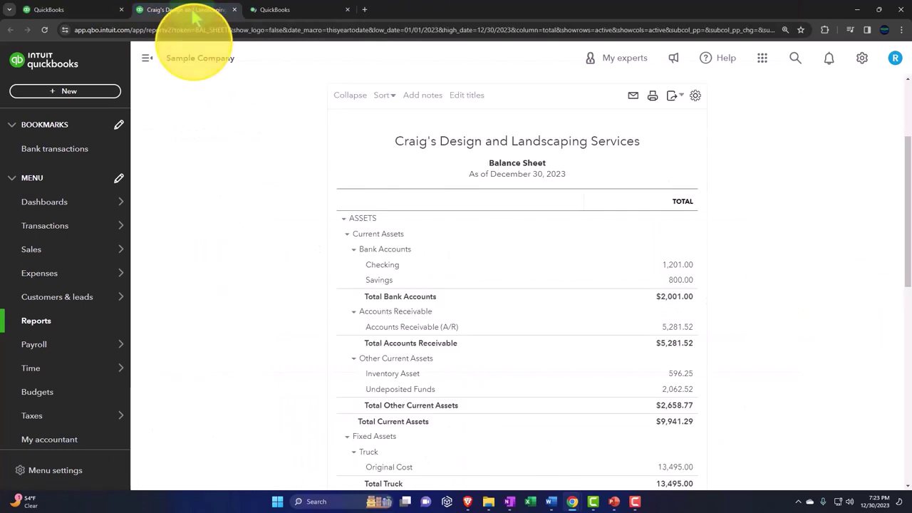
pyautogui.click(147, 58)
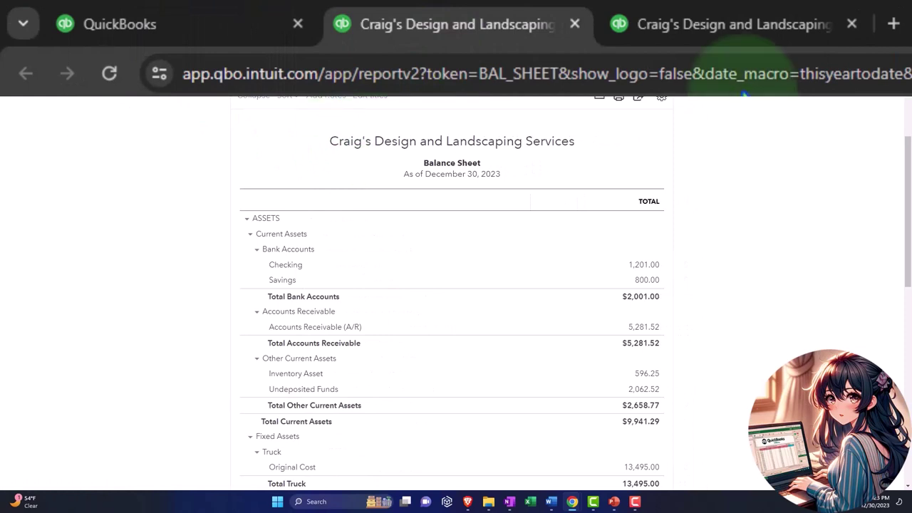
pyautogui.click(716, 24)
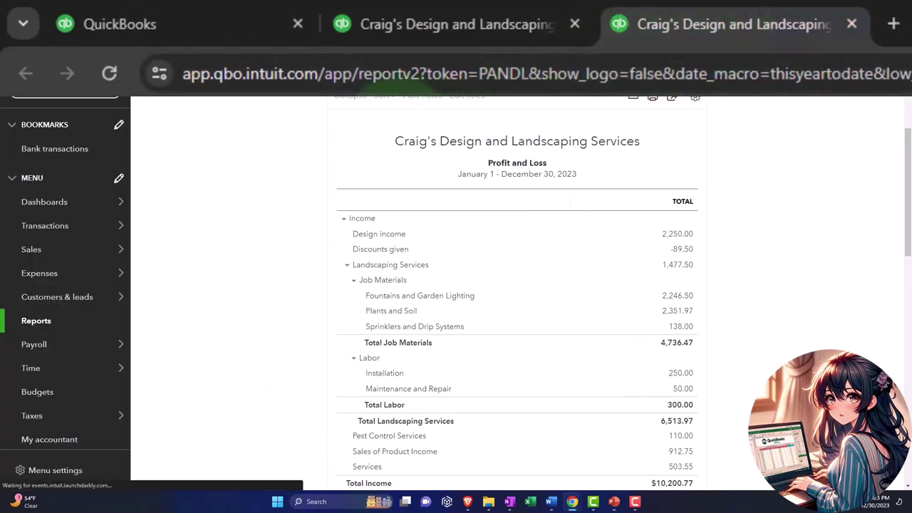
# Hide the menu beside the Profit and Loss report and return to the Reports tab
pyautogui.click(147, 58)
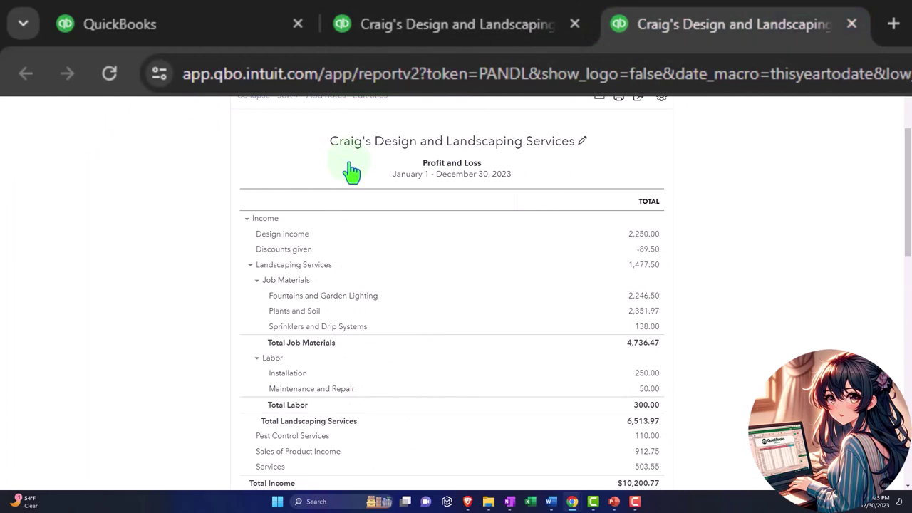
pyautogui.click(194, 36)
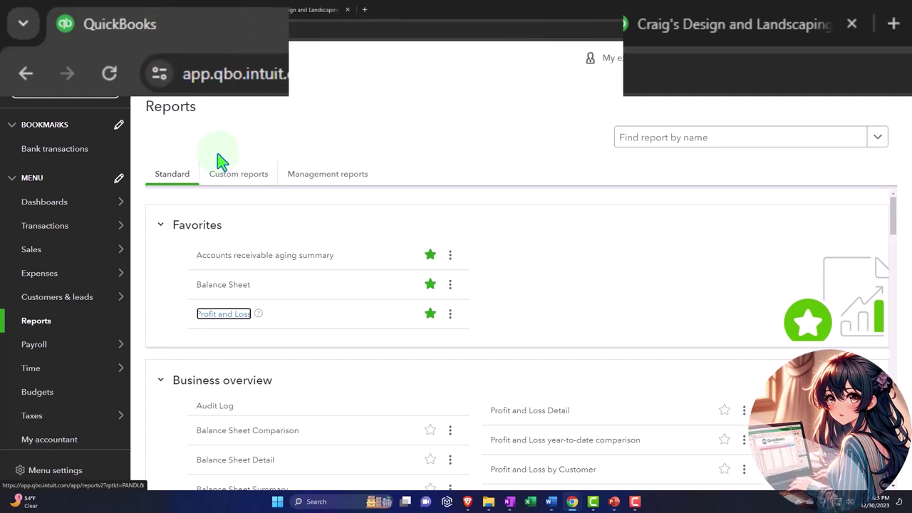
pyautogui.click(94, 92)
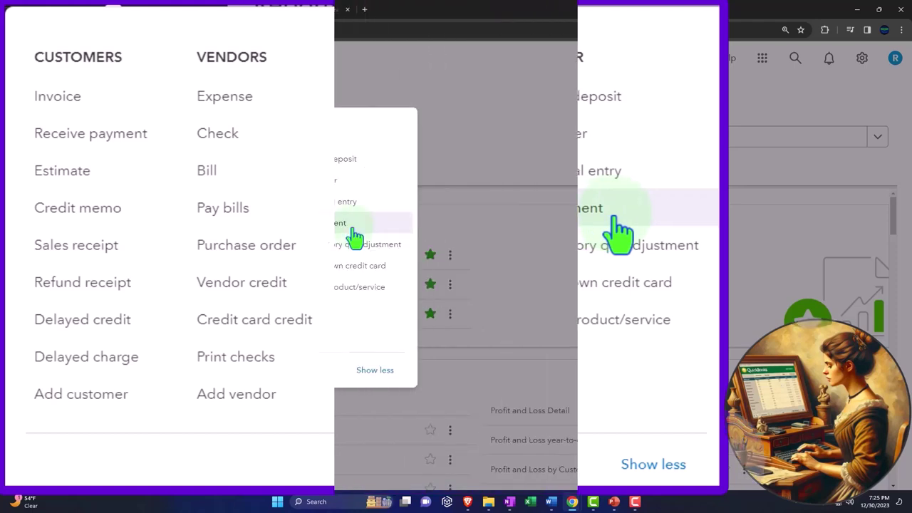
# Open the Sales customer list and collapse the side navigation
pyautogui.click(503, 143)
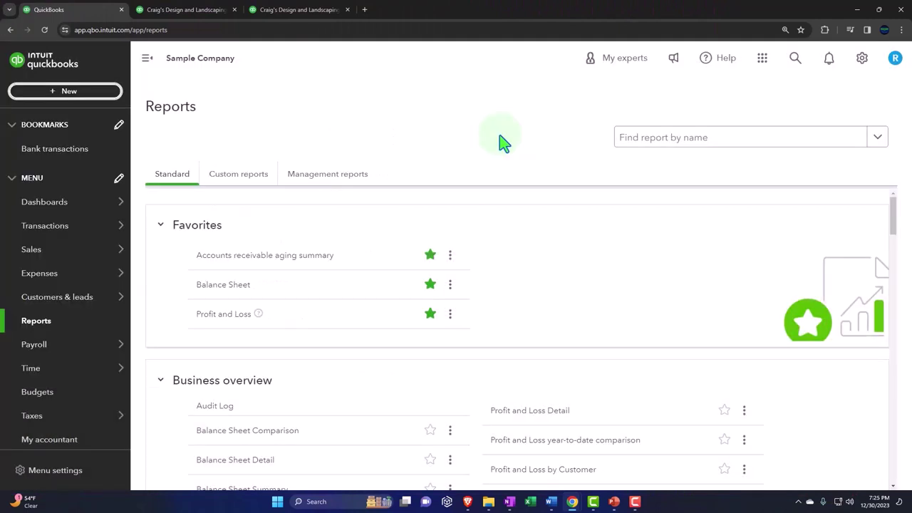
pyautogui.moveTo(71, 248)
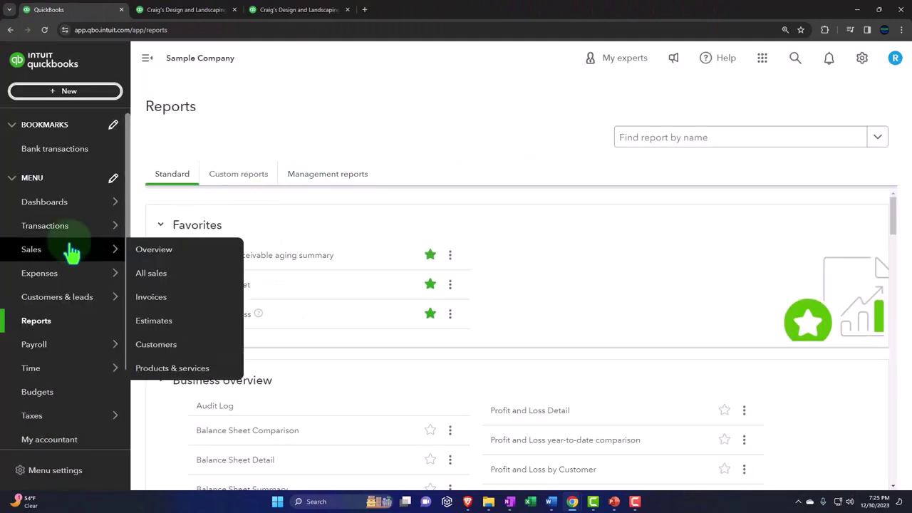
pyautogui.click(34, 251)
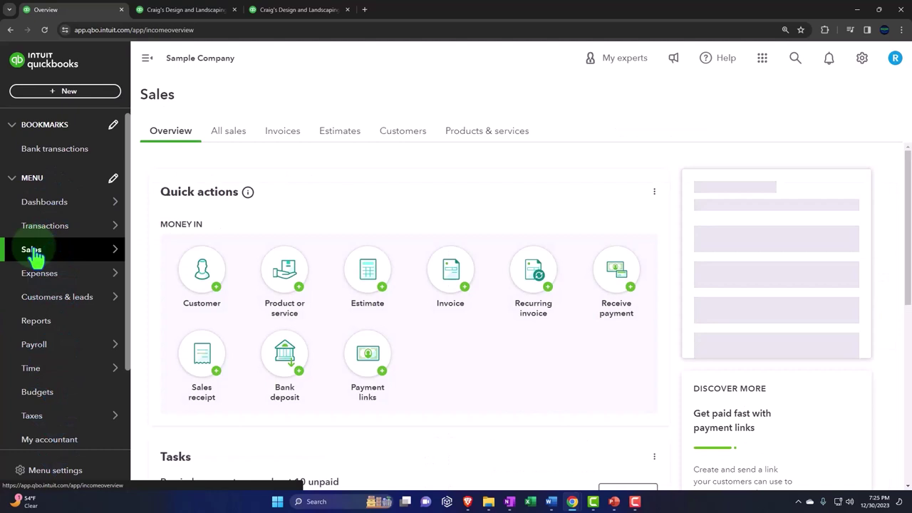
pyautogui.click(403, 133)
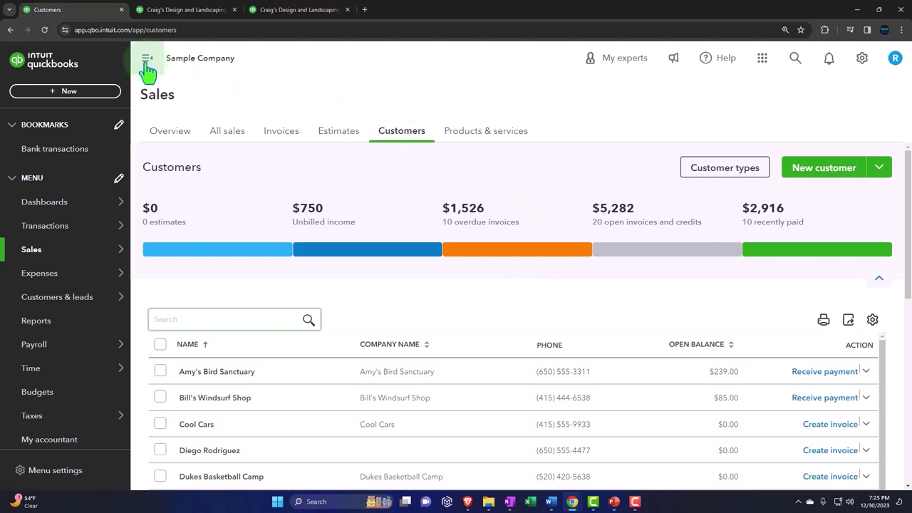
pyautogui.click(146, 60)
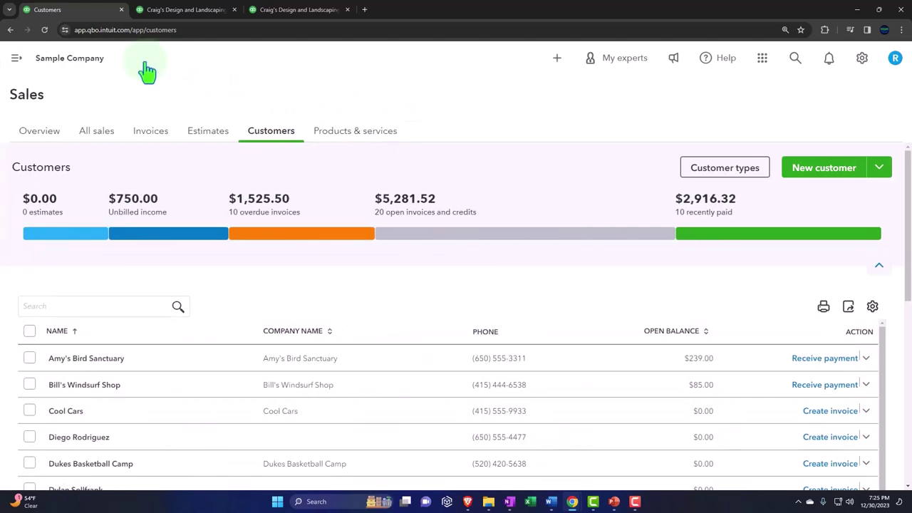
# Filter customers to open invoices, showing $5,281.52 across 20 open invoices and credits
pyautogui.scroll(-2, 402, 318)
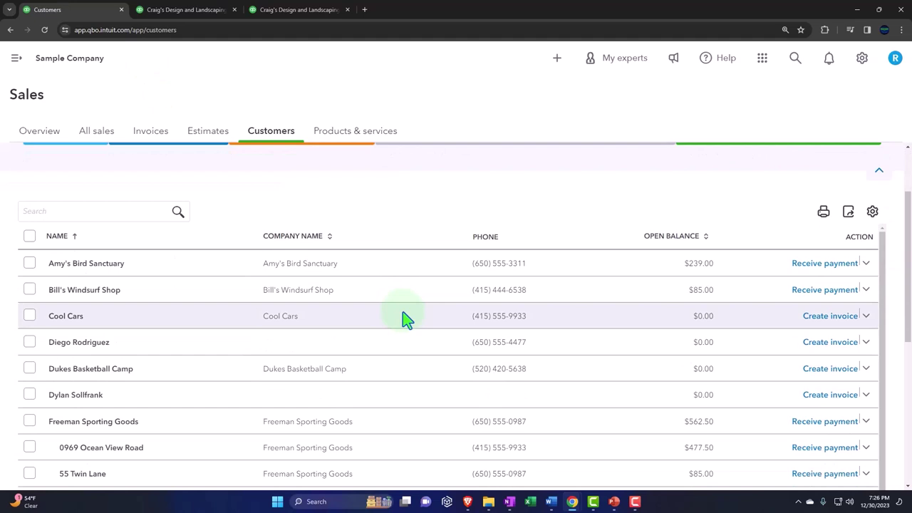
pyautogui.scroll(2, 402, 319)
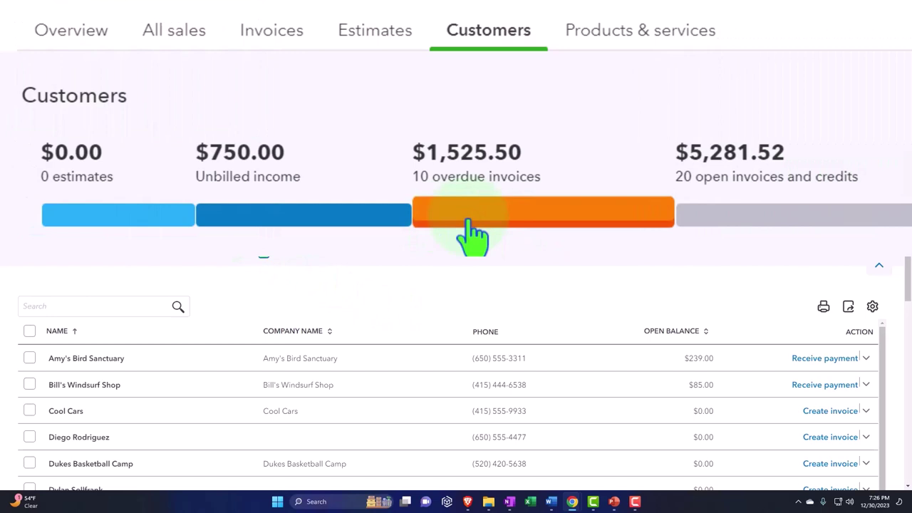
pyautogui.click(789, 235)
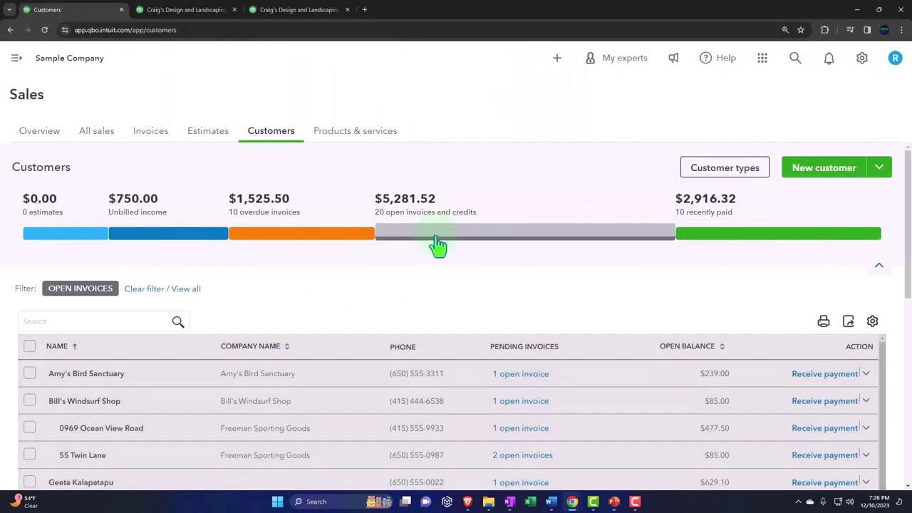
pyautogui.scroll(-2, 437, 244)
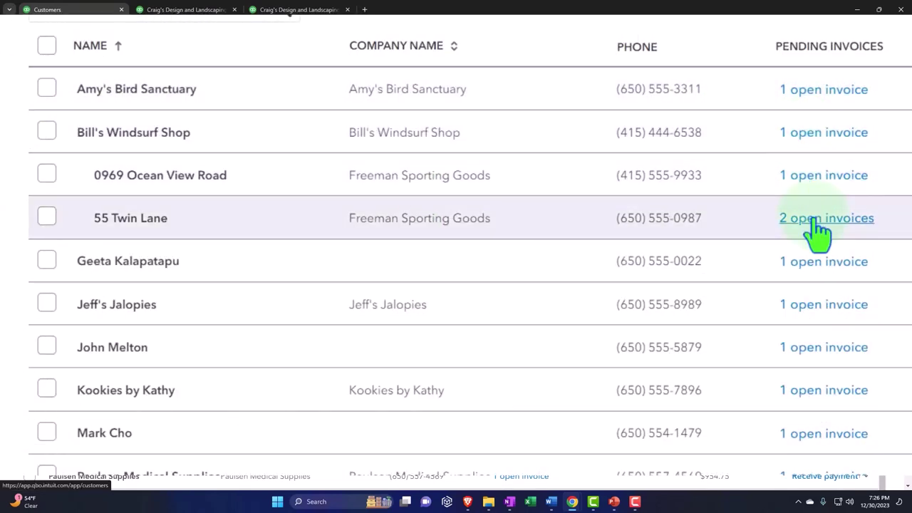
pyautogui.scroll(-1, 818, 231)
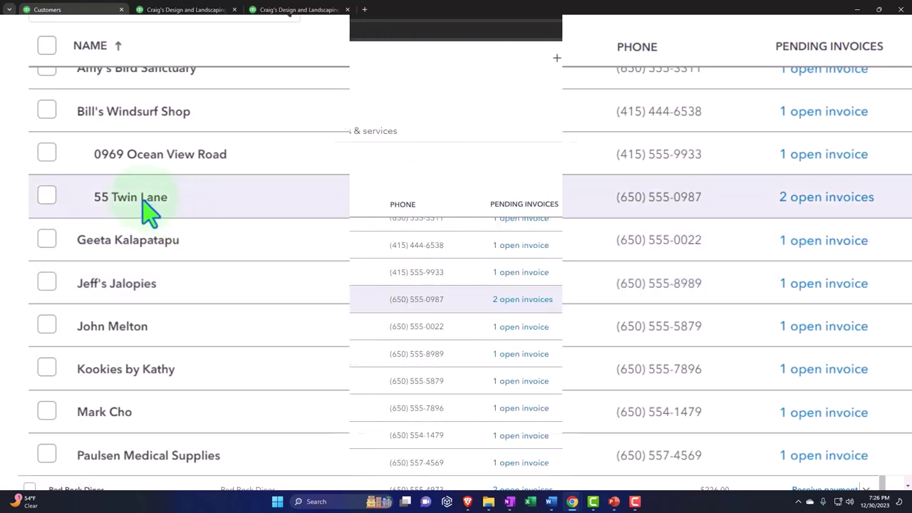
# Open the 55 Twin Lane customer's details and dismiss the transactions tour
pyautogui.click(90, 301)
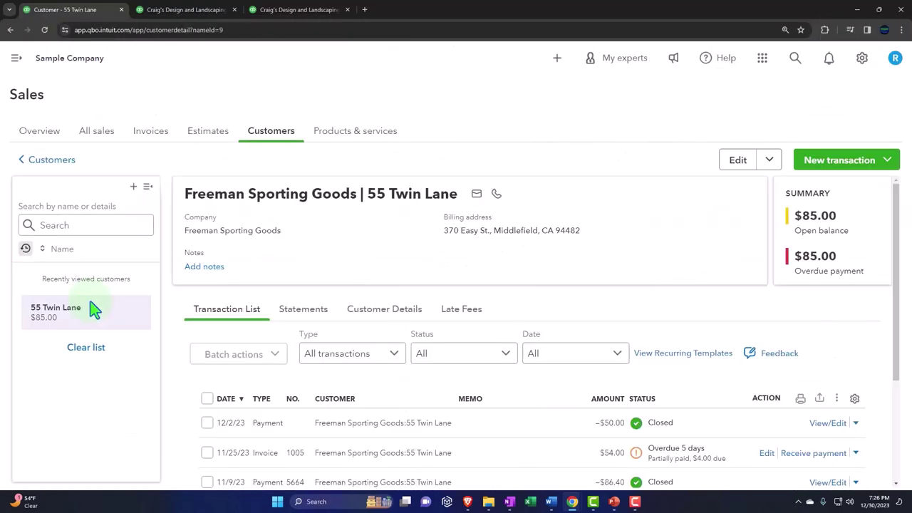
pyautogui.scroll(-2, 473, 330)
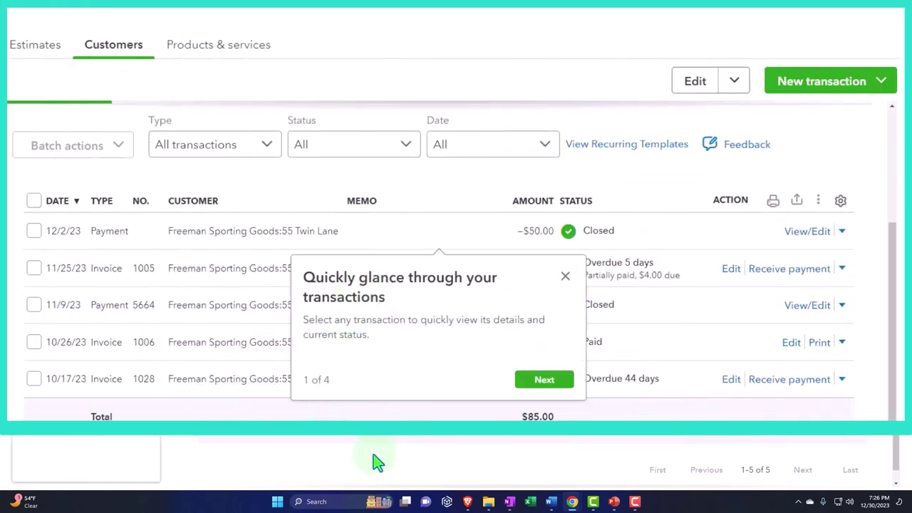
pyautogui.click(565, 277)
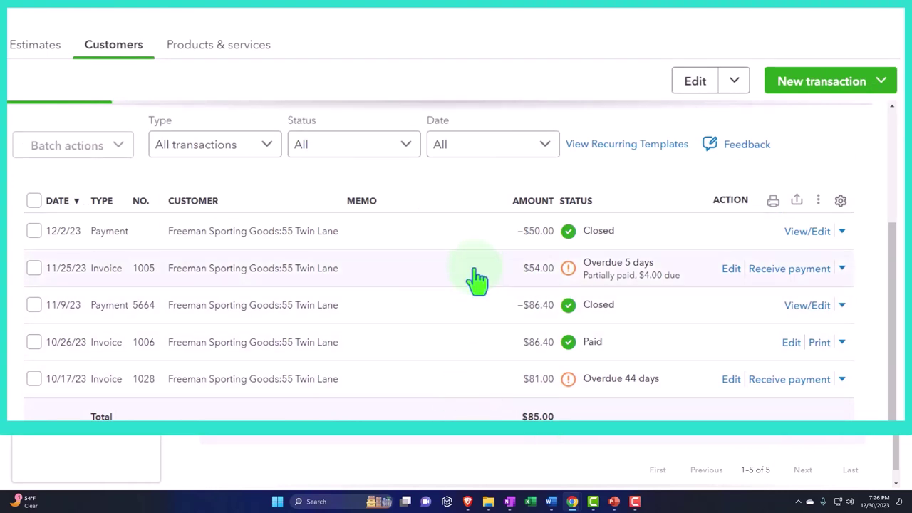
# Start a payment reminder for invoice 1005, review it, and close without sending
pyautogui.click(842, 269)
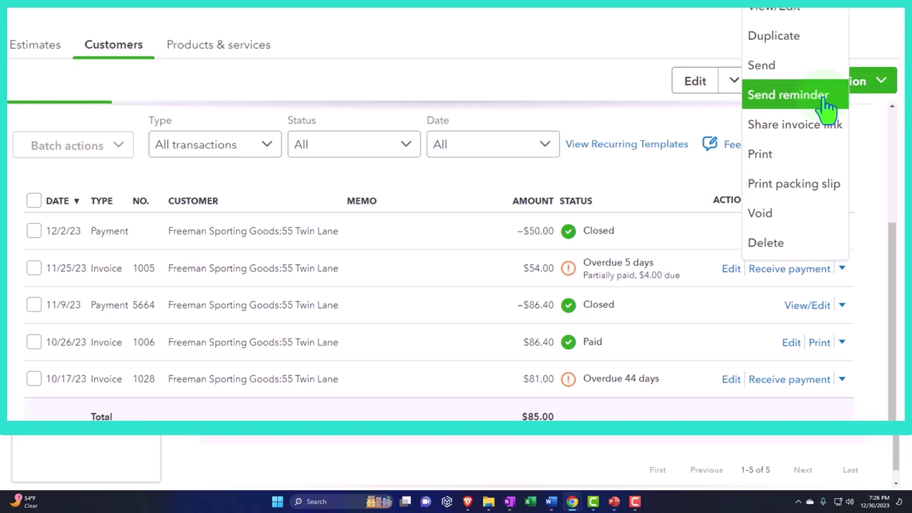
pyautogui.click(826, 106)
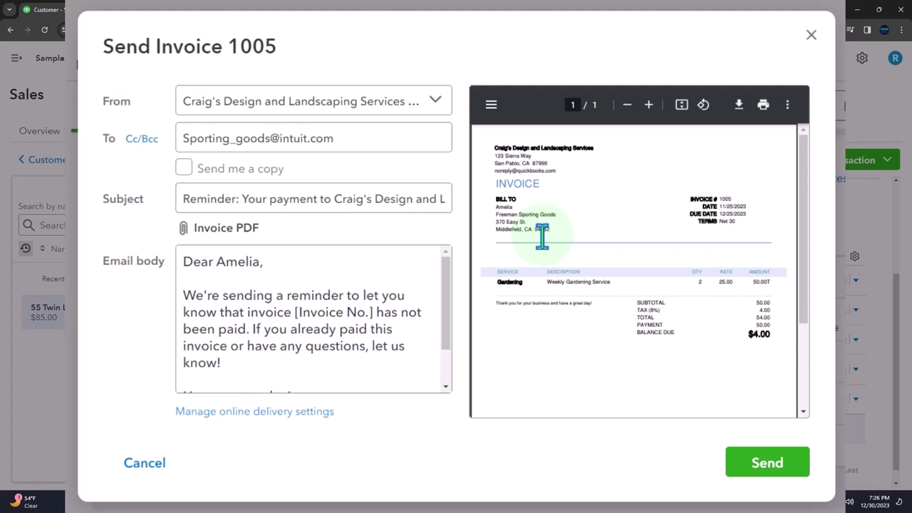
pyautogui.click(384, 321)
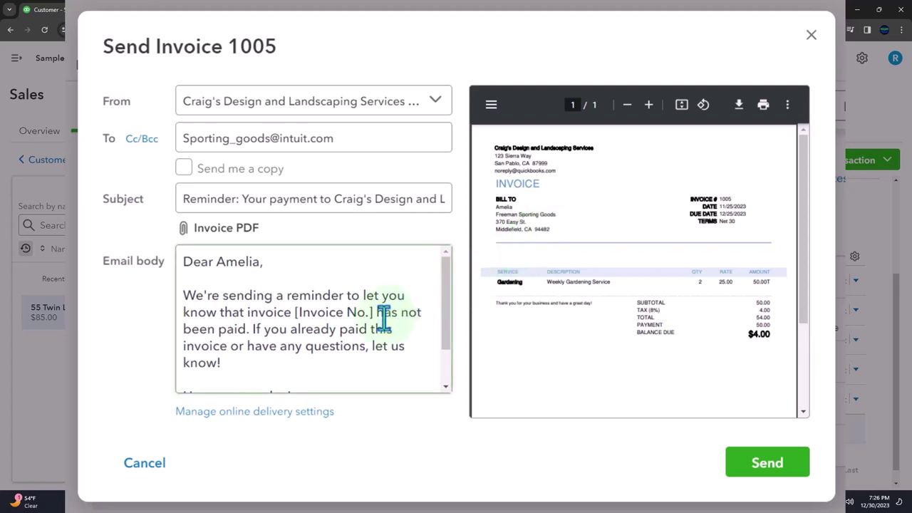
pyautogui.click(381, 150)
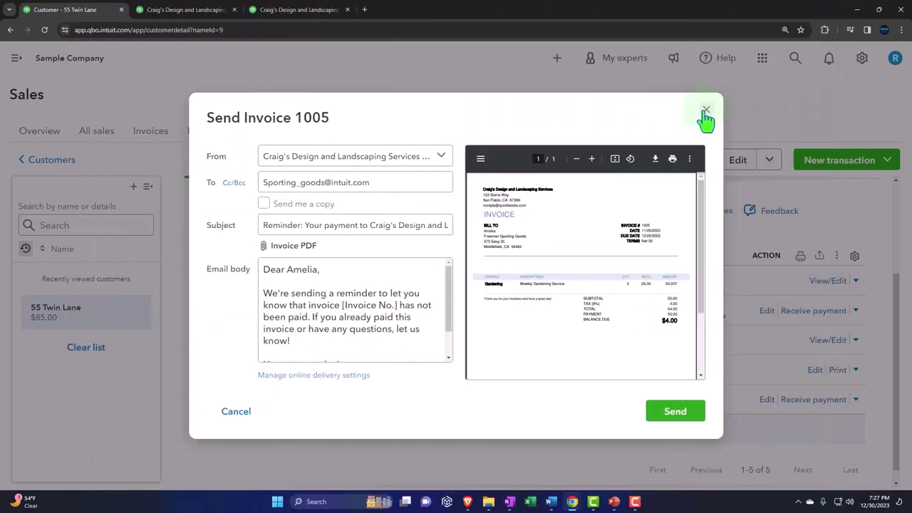
pyautogui.click(705, 111)
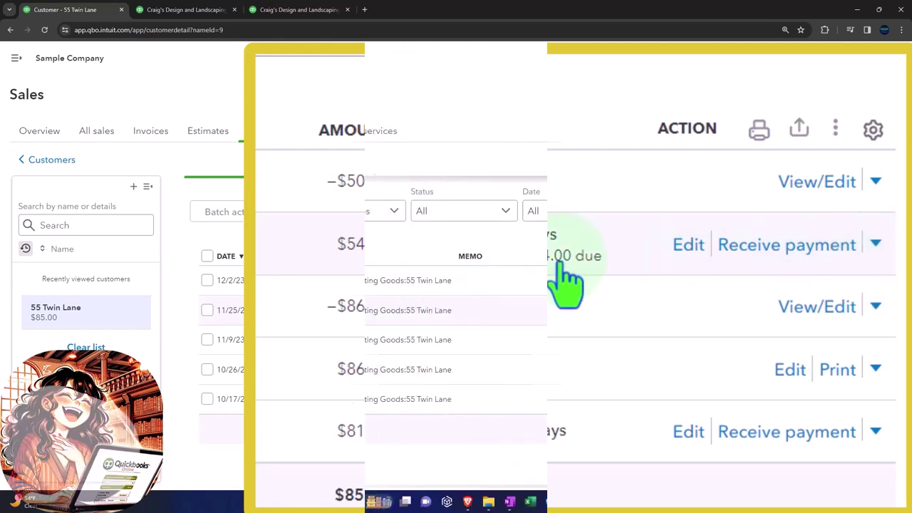
# Return to the full customers list and filter it to open invoices
pyautogui.click(61, 164)
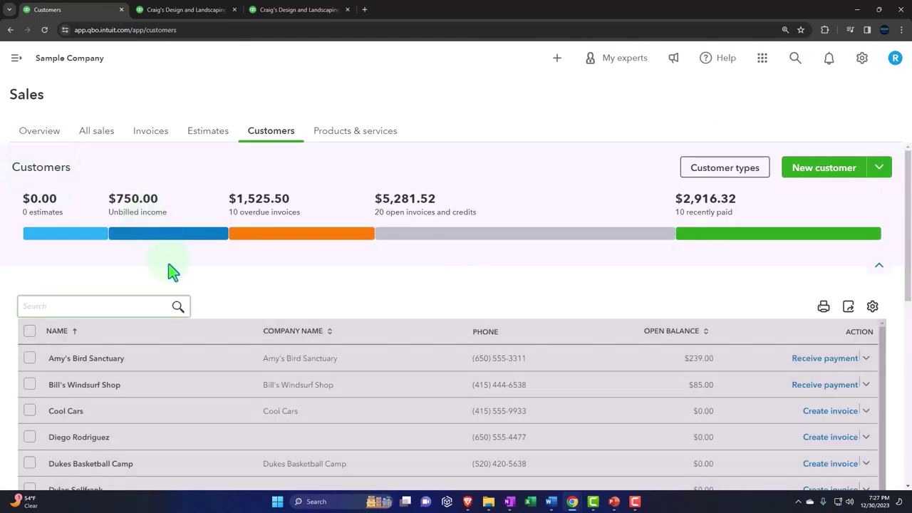
pyautogui.scroll(-1, 171, 269)
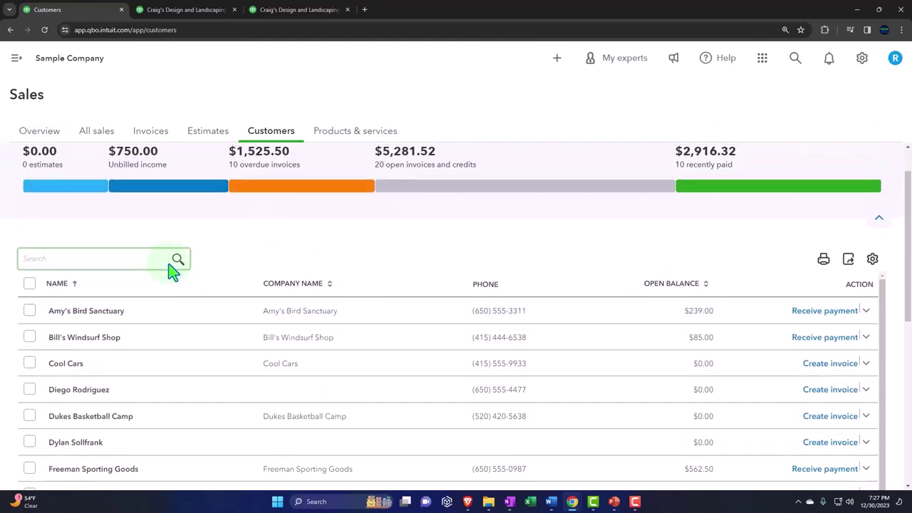
pyautogui.scroll(1, 173, 269)
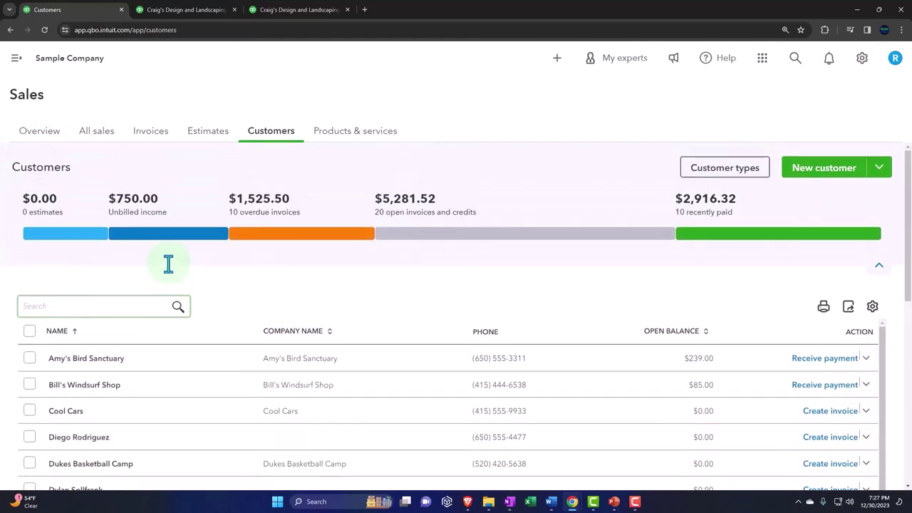
pyautogui.click(447, 234)
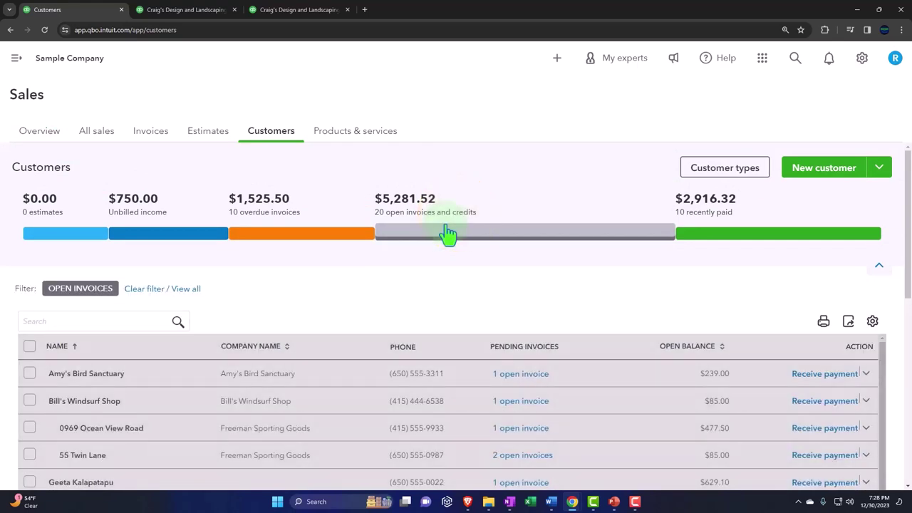
pyautogui.scroll(-2, 453, 306)
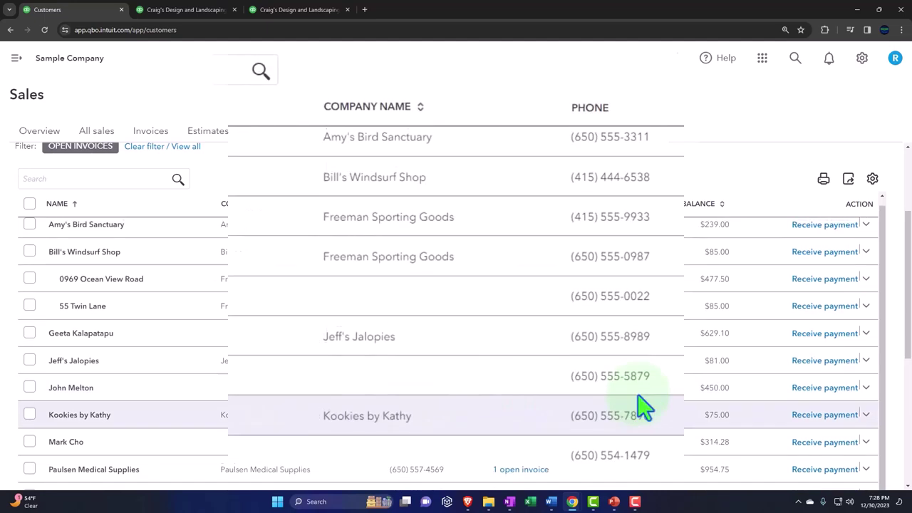
pyautogui.scroll(1, 285, 385)
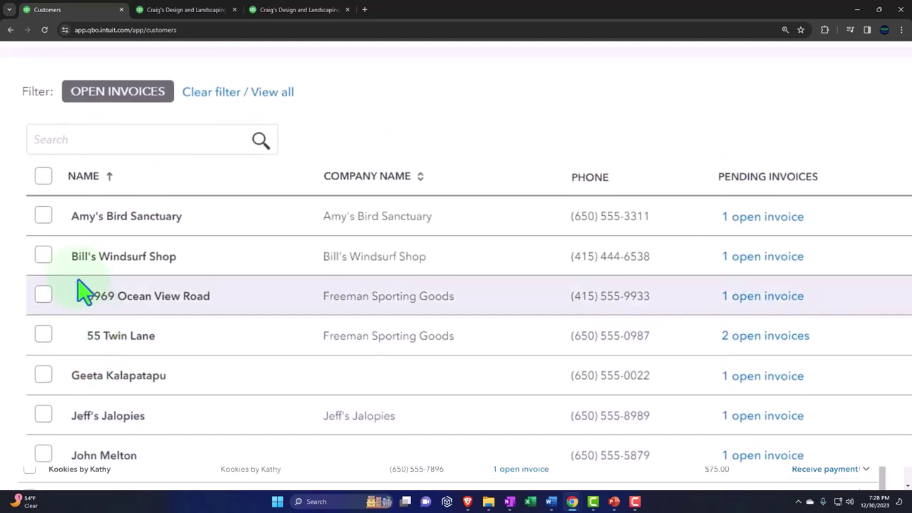
# Select all 17 customers with open invoices and review the list
pyautogui.click(43, 177)
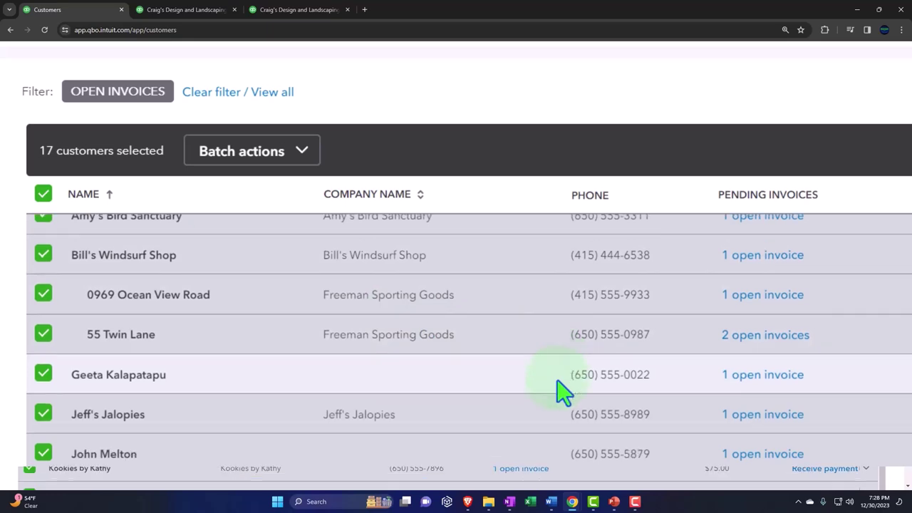
pyautogui.scroll(-6, 539, 399)
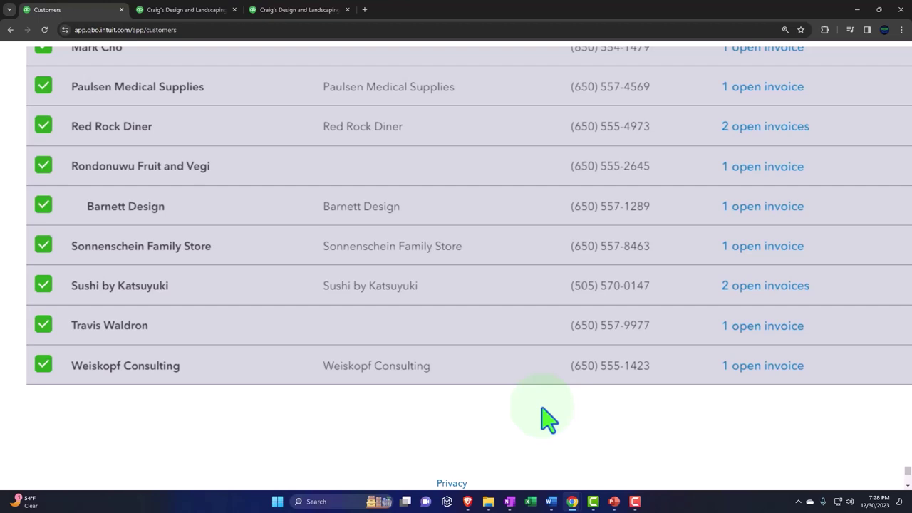
pyautogui.scroll(1, 548, 419)
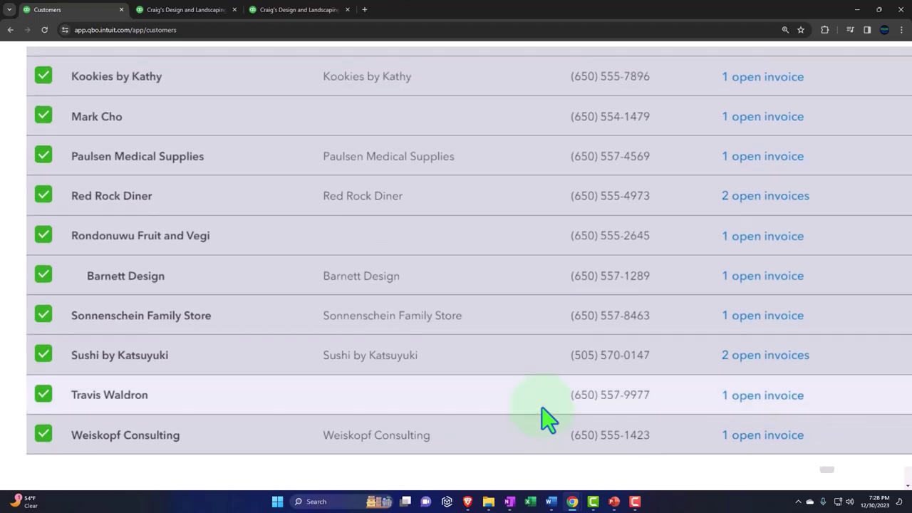
pyautogui.scroll(1, 548, 419)
pyautogui.scroll(5, 576, 406)
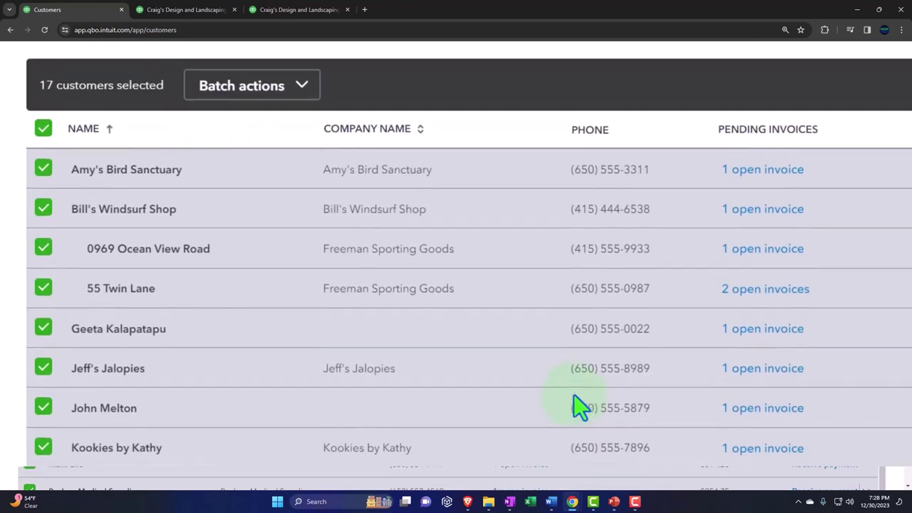
pyautogui.scroll(2, 573, 396)
# Create statements for the 17 selected customers via Batch actions, review recipients, then close the page
pyautogui.click(301, 225)
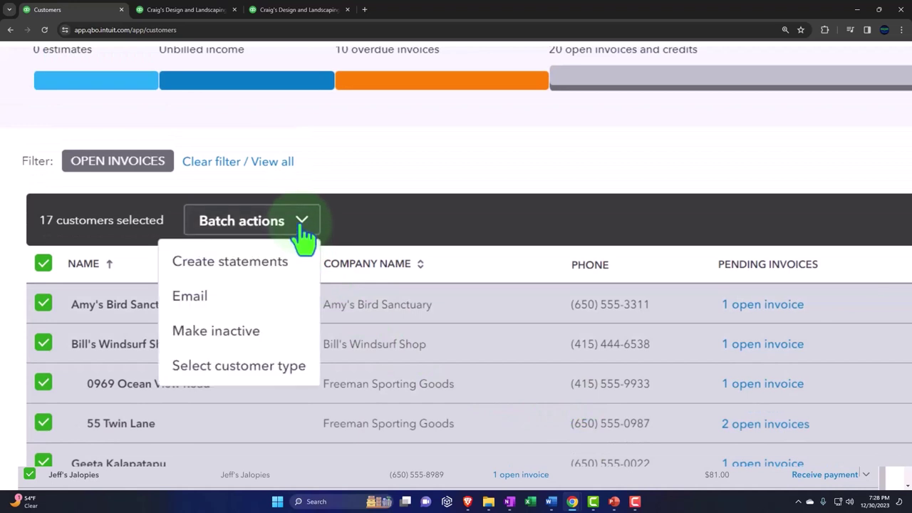
pyautogui.click(258, 274)
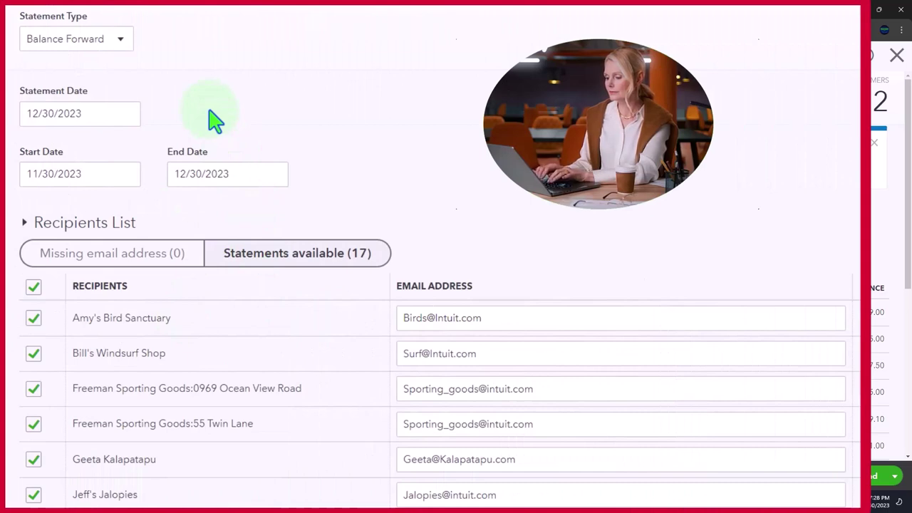
pyautogui.scroll(-6, 214, 230)
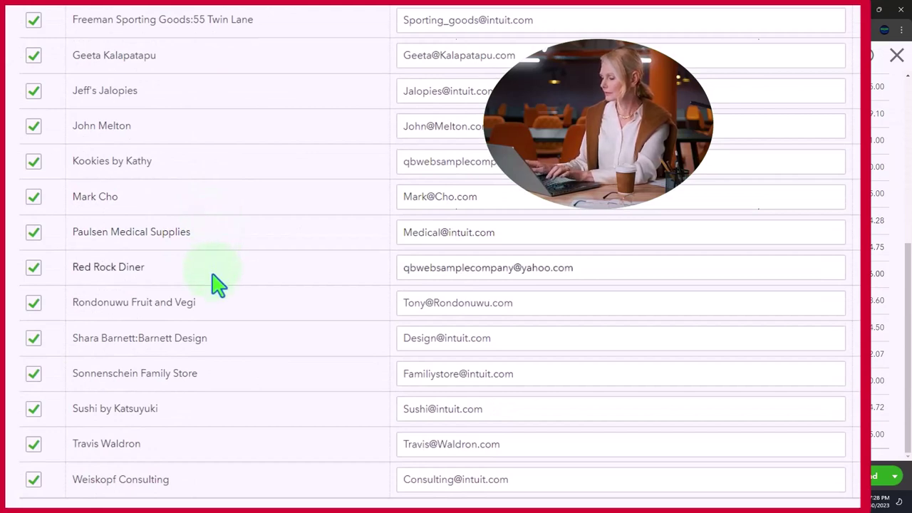
pyautogui.scroll(5, 217, 284)
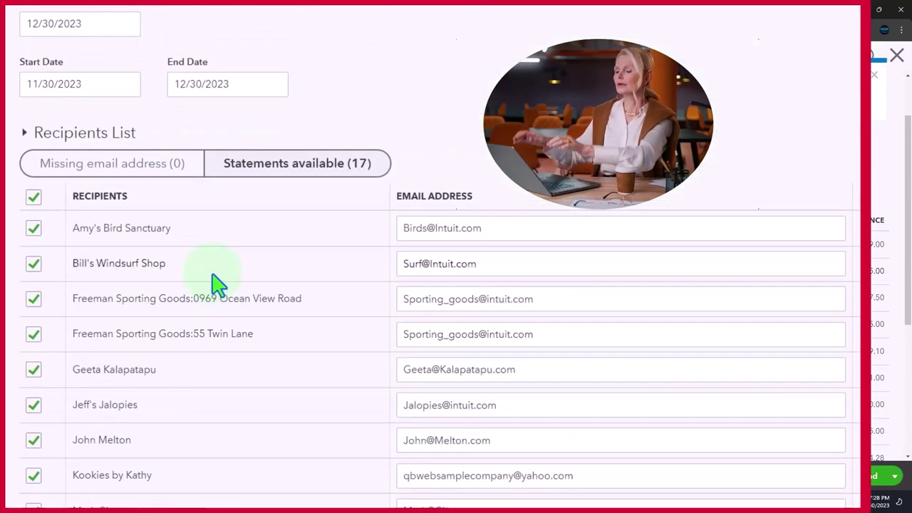
pyautogui.scroll(1, 218, 284)
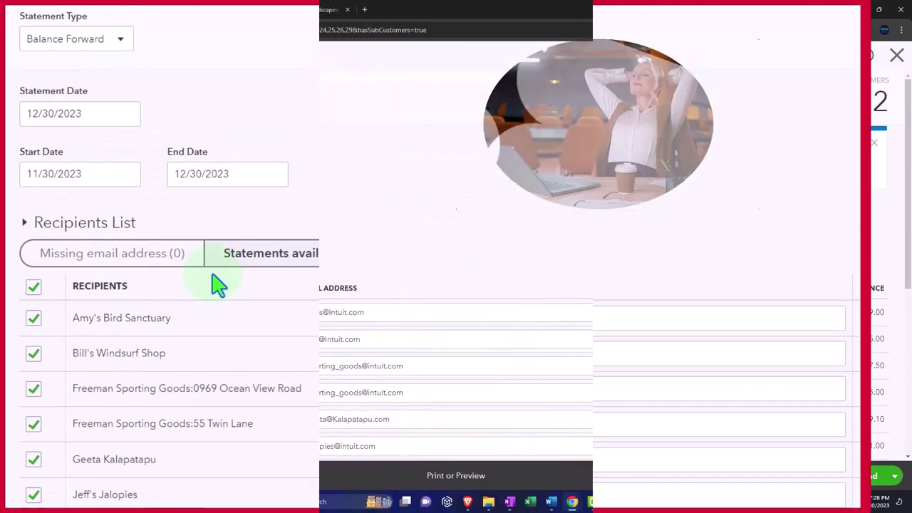
pyautogui.click(895, 55)
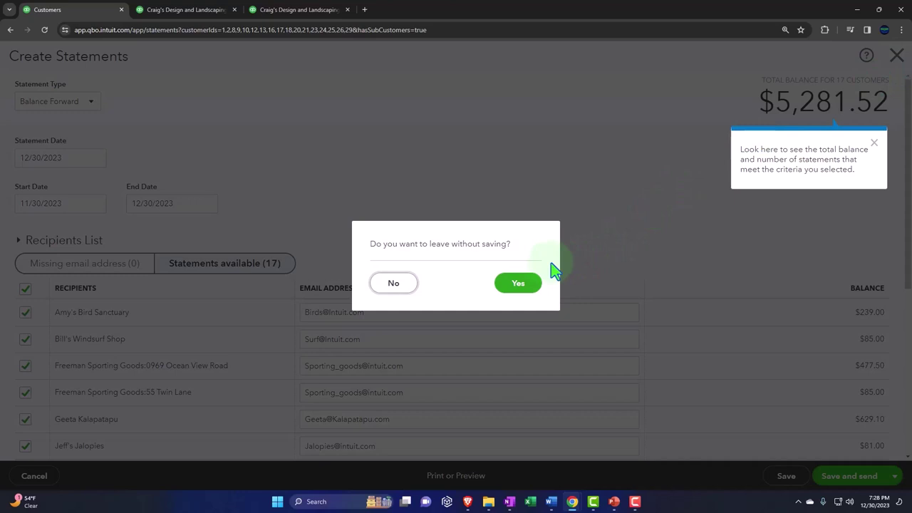
# Leave without saving, then start a new Statement from the + New menu
pyautogui.click(520, 286)
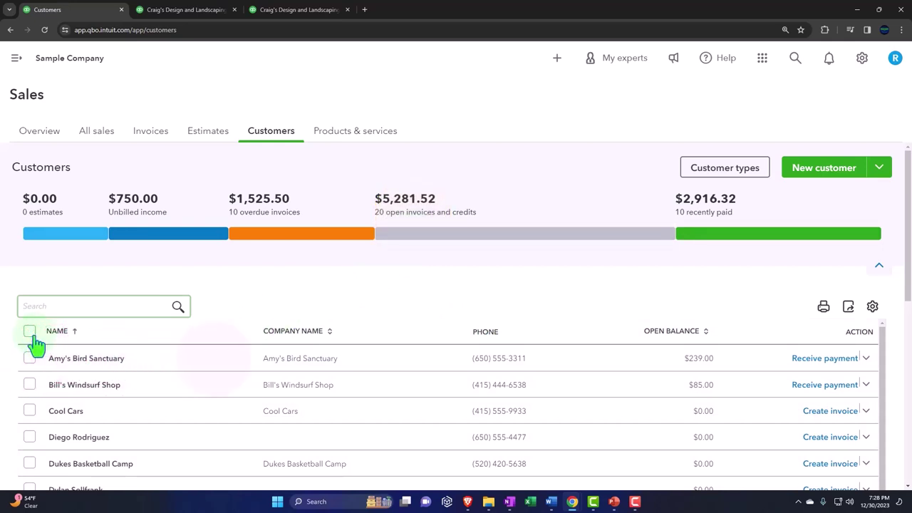
pyautogui.click(18, 64)
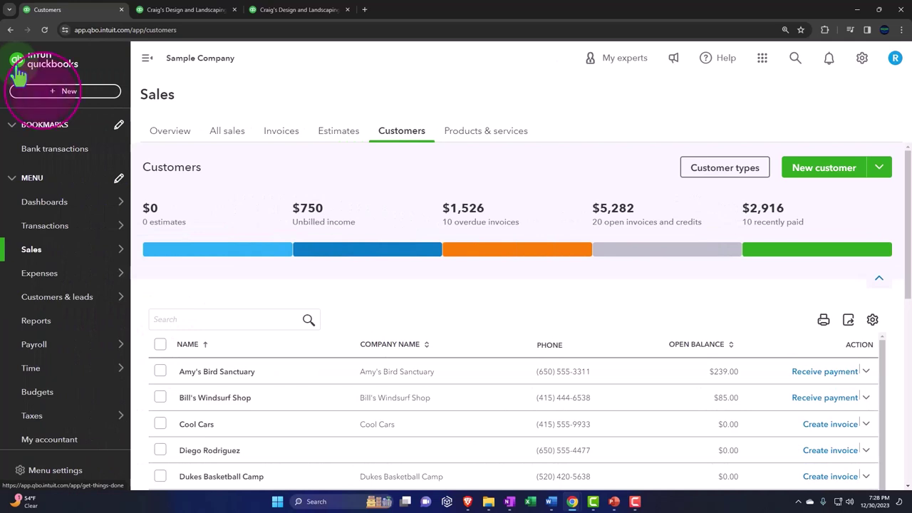
pyautogui.click(45, 97)
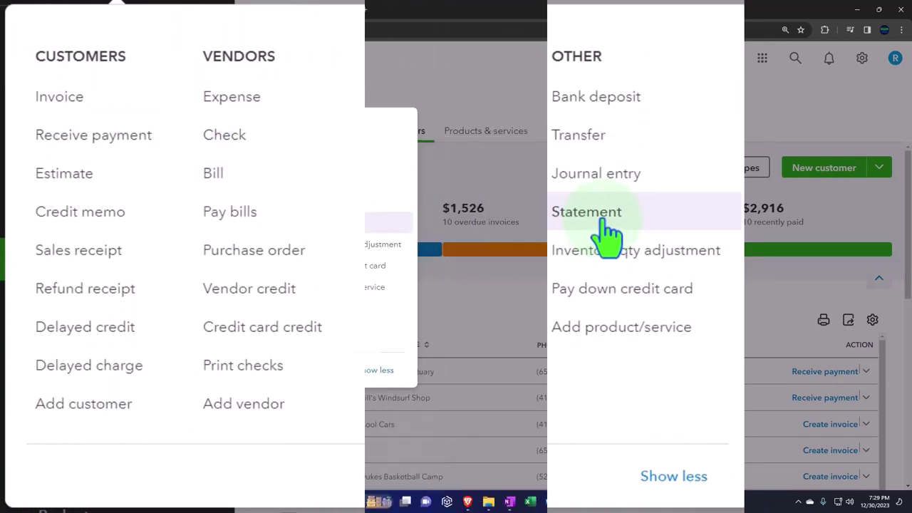
pyautogui.click(335, 226)
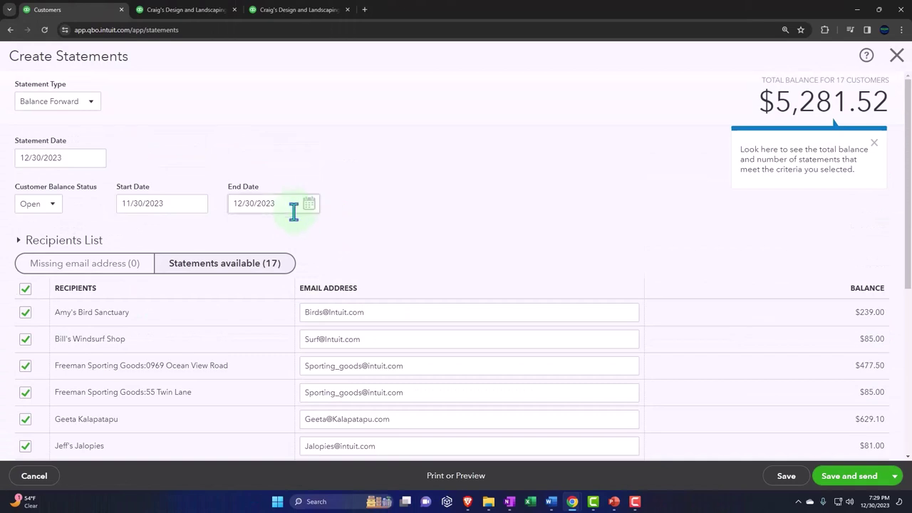
# Dismiss the total balance tip and keep Balance Forward as the statement type
pyautogui.click(874, 144)
pyautogui.click(92, 105)
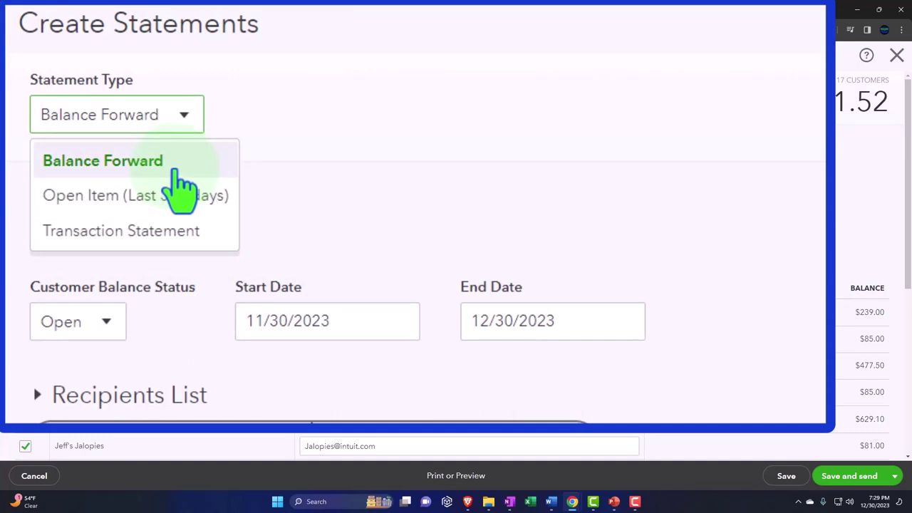
pyautogui.click(344, 142)
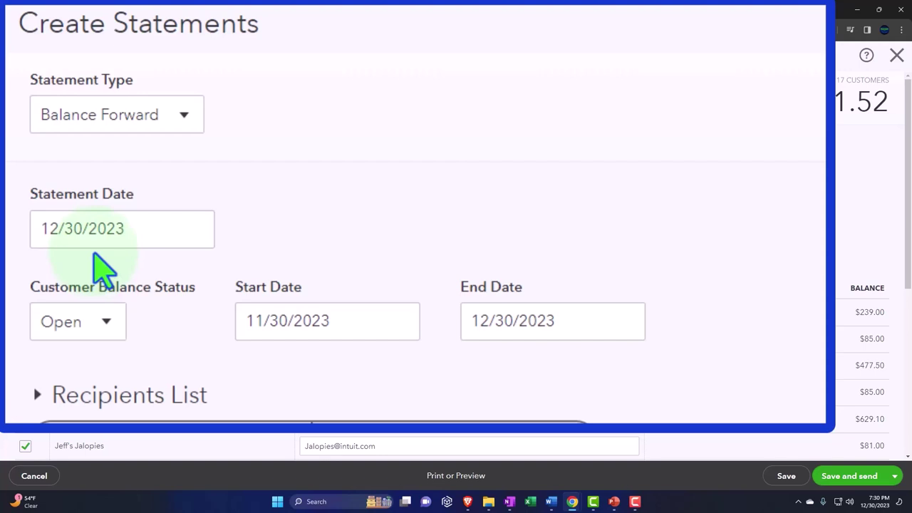
# Apply the All customer balance status, listing 18 statement recipients
pyautogui.click(108, 327)
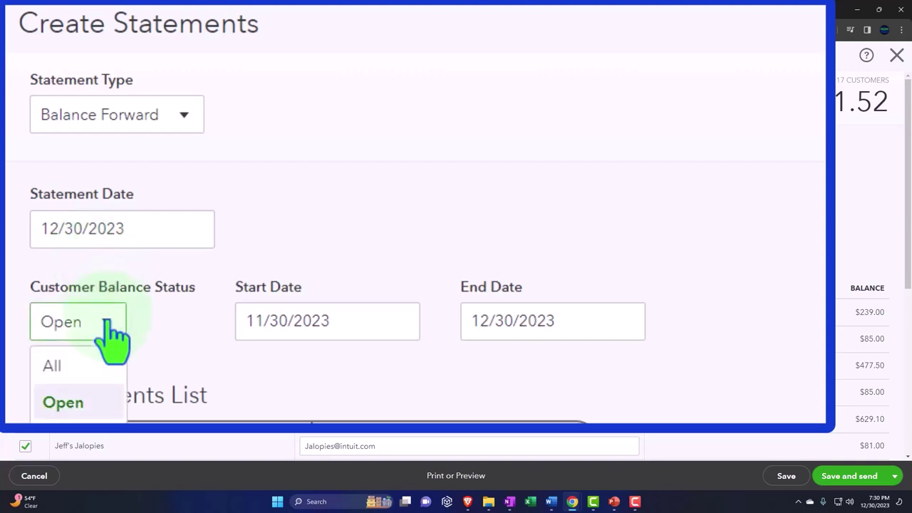
pyautogui.click(99, 369)
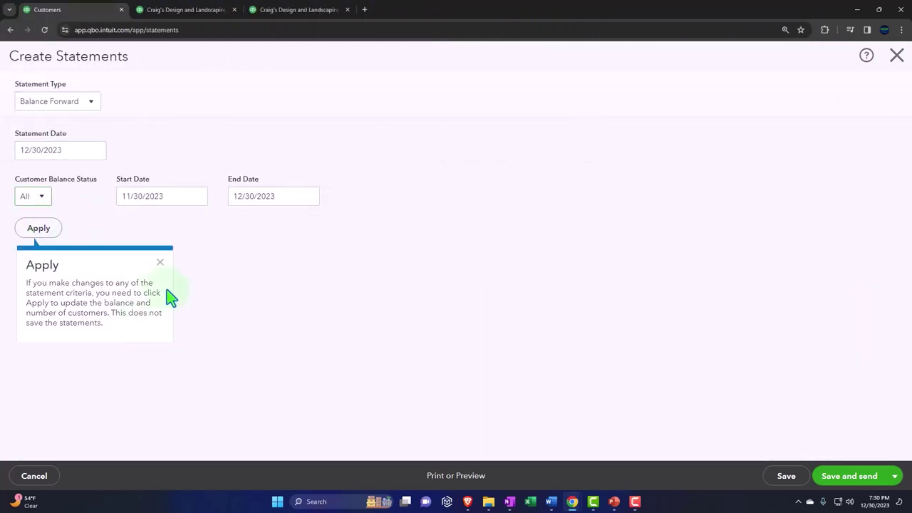
pyautogui.click(161, 262)
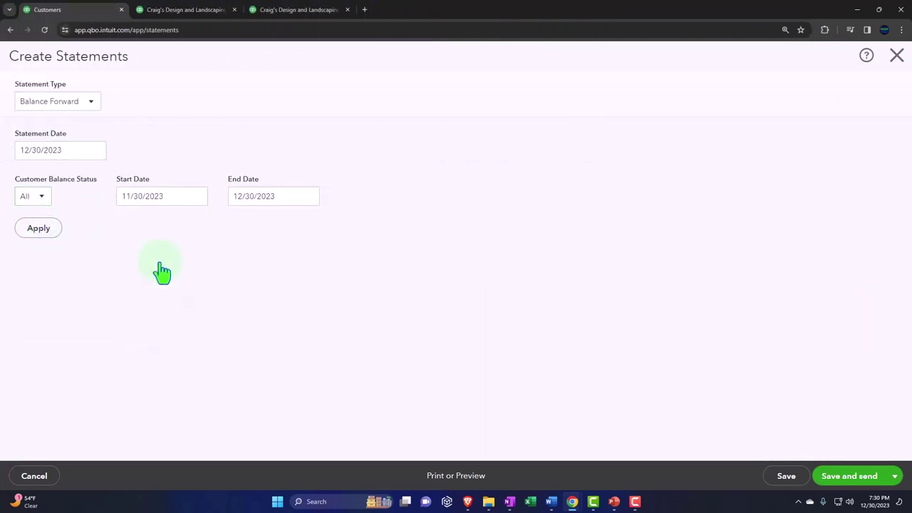
pyautogui.click(40, 229)
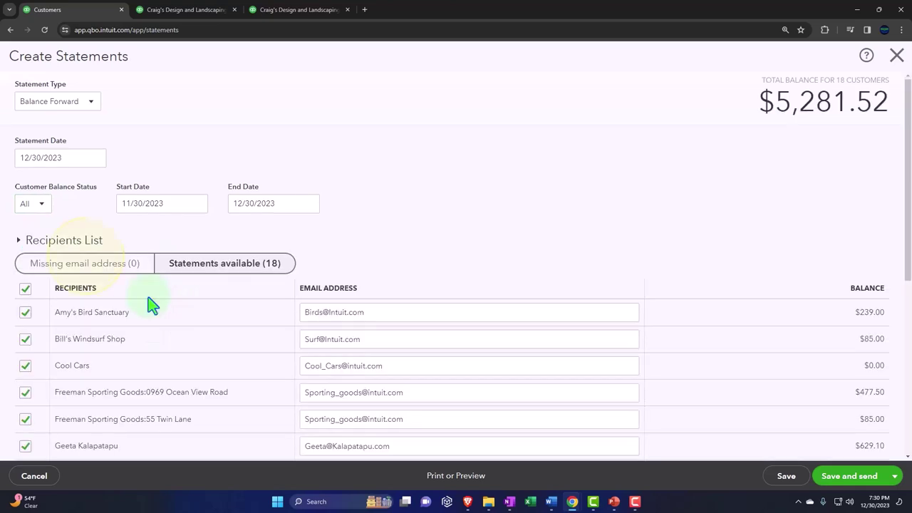
pyautogui.scroll(-5, 151, 313)
pyautogui.scroll(5, 156, 321)
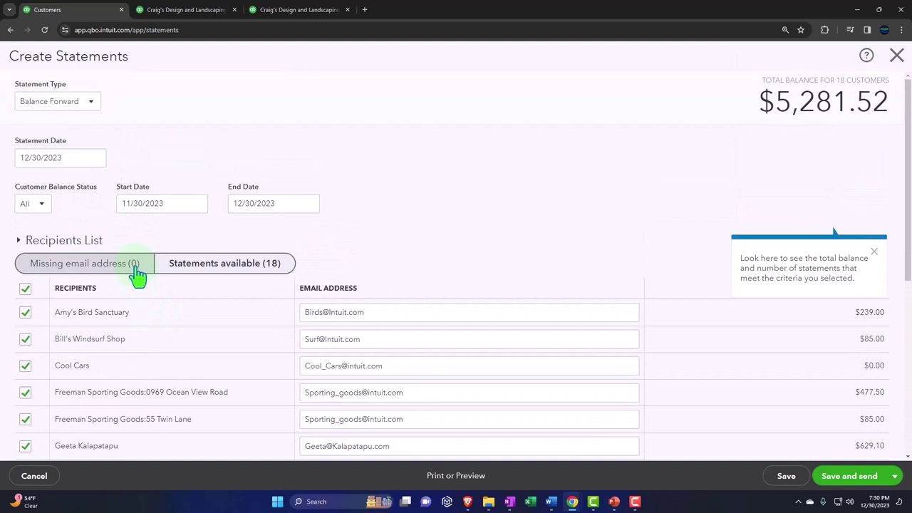
# Switch the balance status back to Open, leaving 17 recipients totalling $5,281.52
pyautogui.click(43, 208)
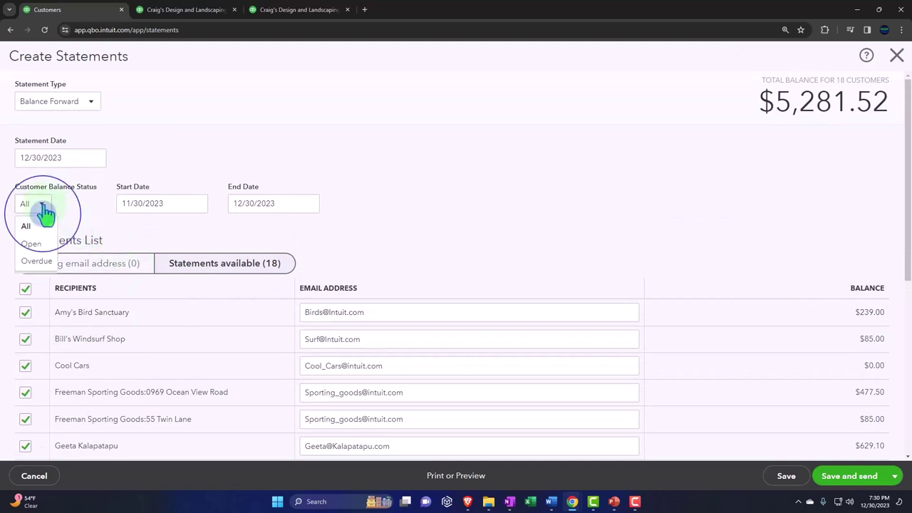
pyautogui.click(33, 243)
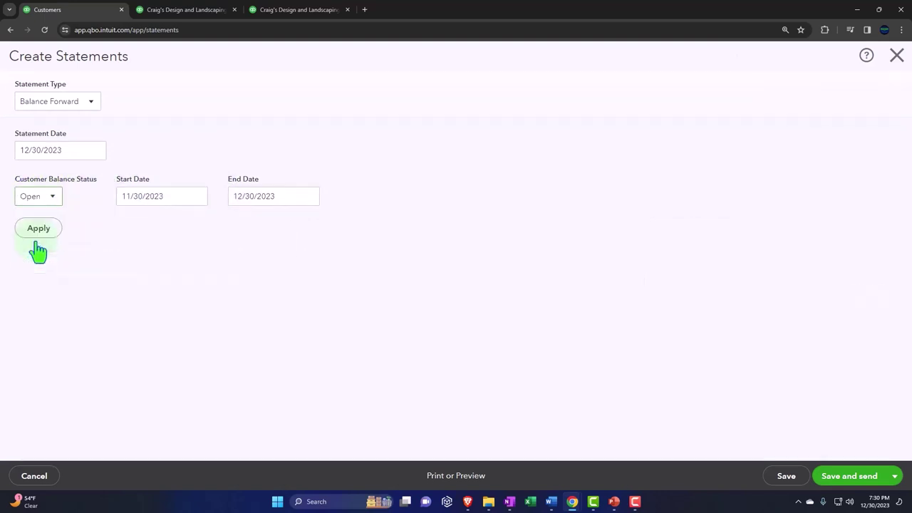
pyautogui.click(45, 235)
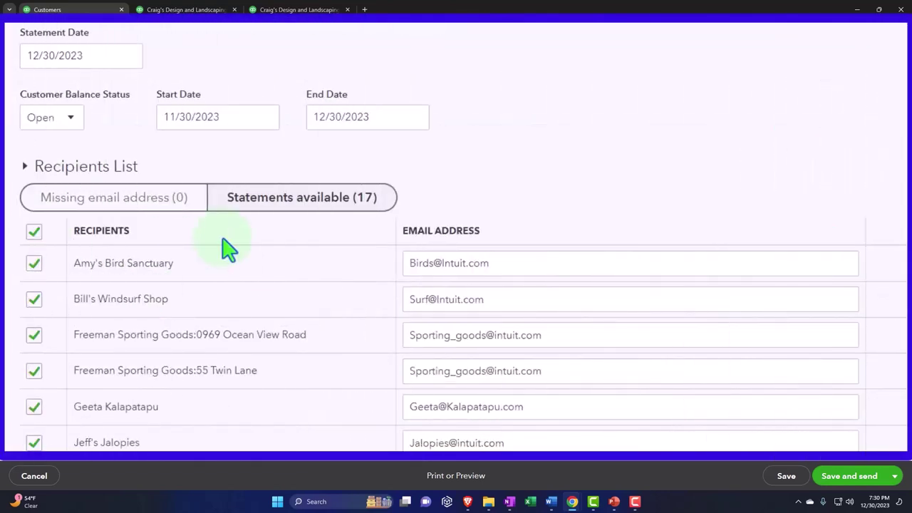
pyautogui.click(67, 119)
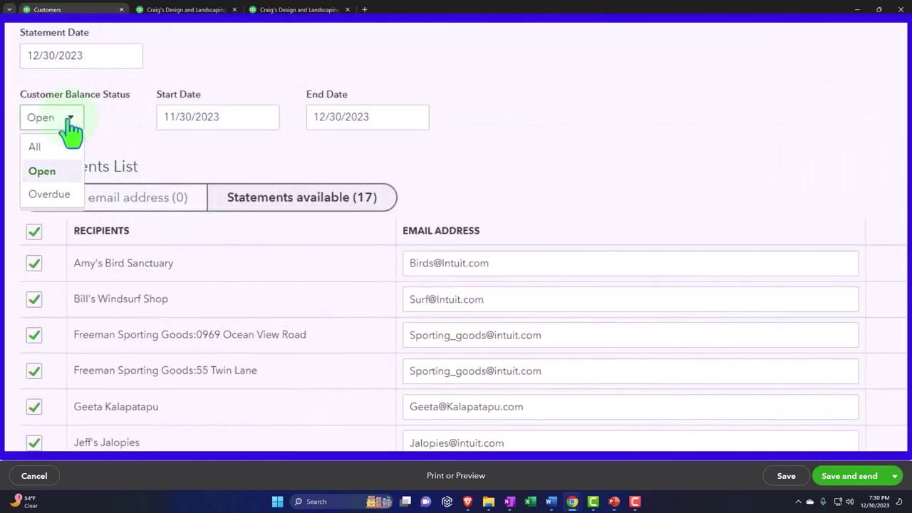